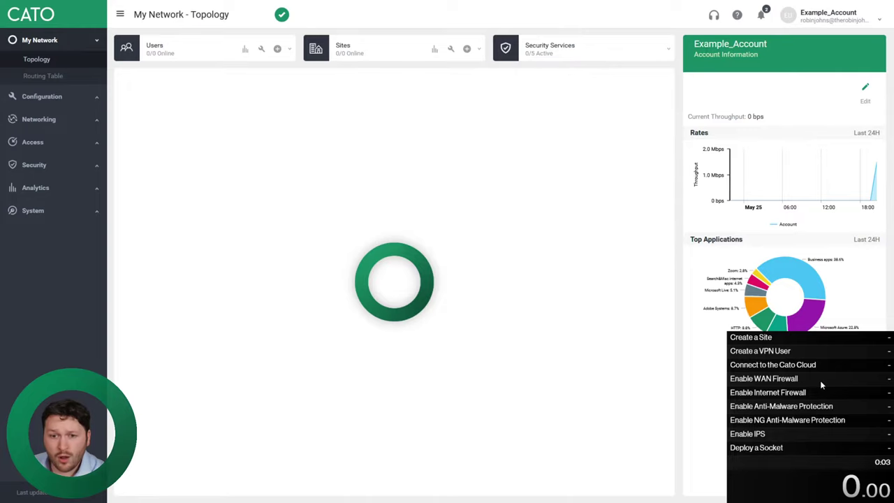
Start a new site named Home: Branch type, Socket X1500 connection, country United Kingdom
key("KP_1")
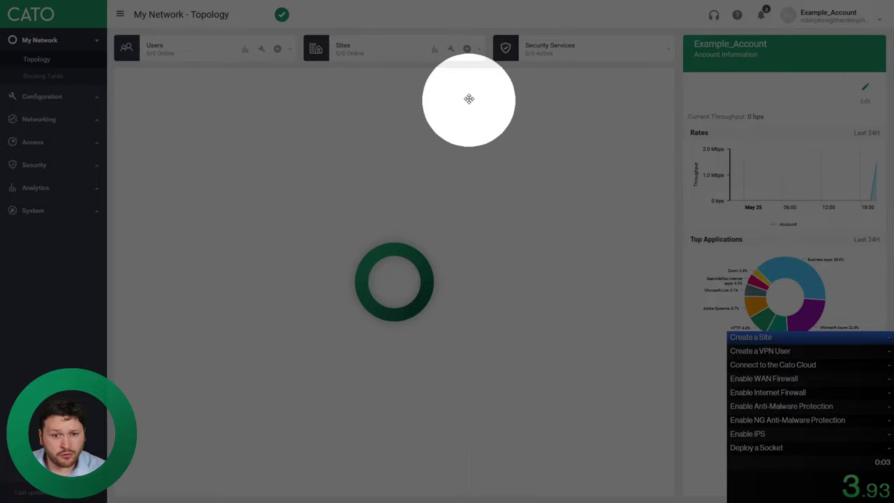
left_click(467, 49)
left_click(444, 97)
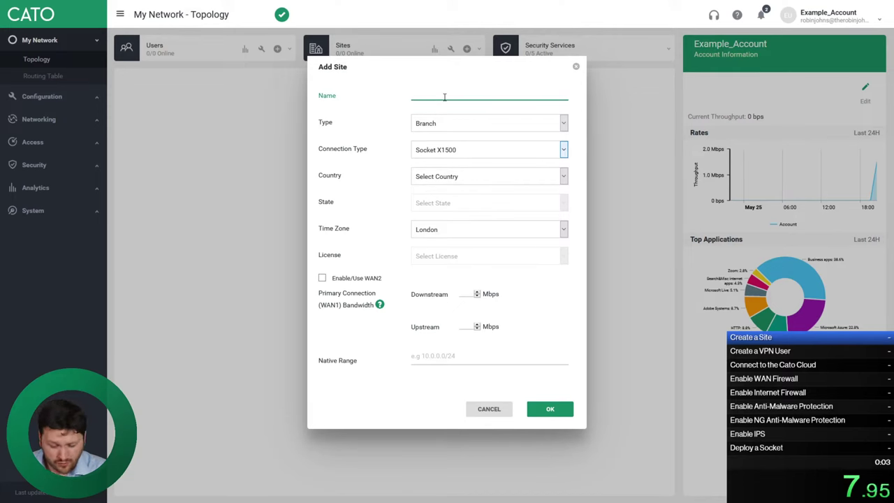
type("Home")
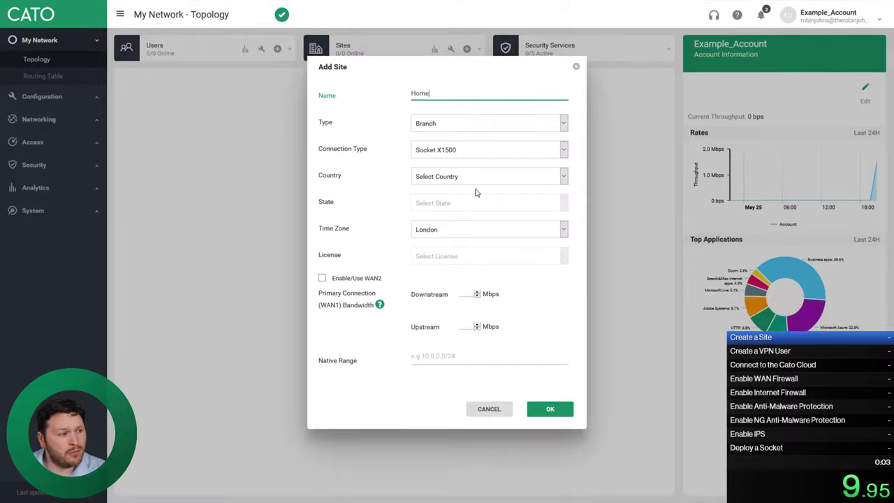
left_click(470, 127)
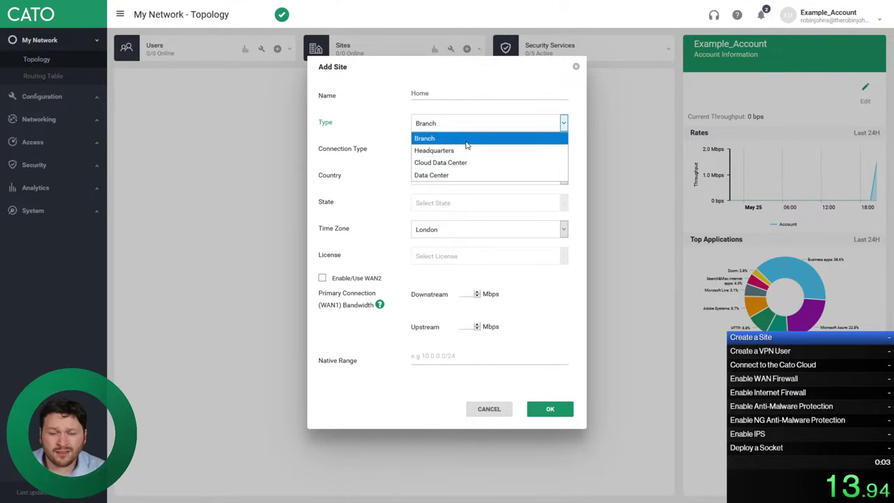
left_click(466, 141)
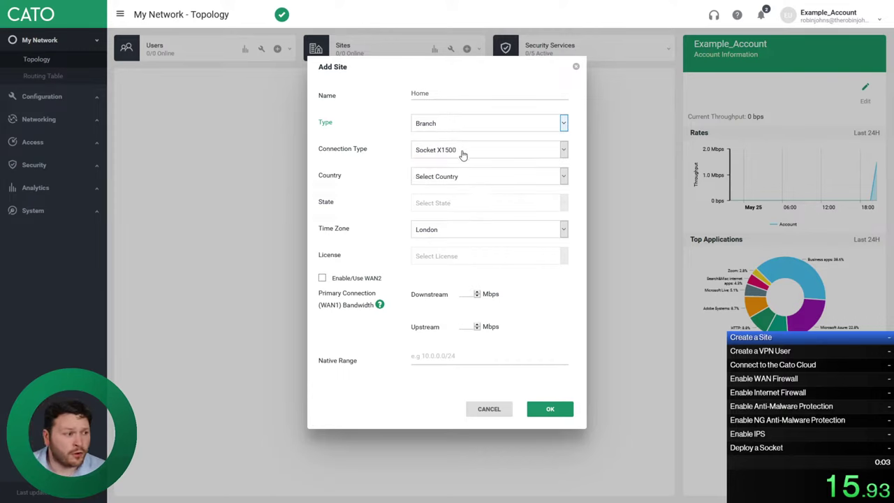
left_click(460, 151)
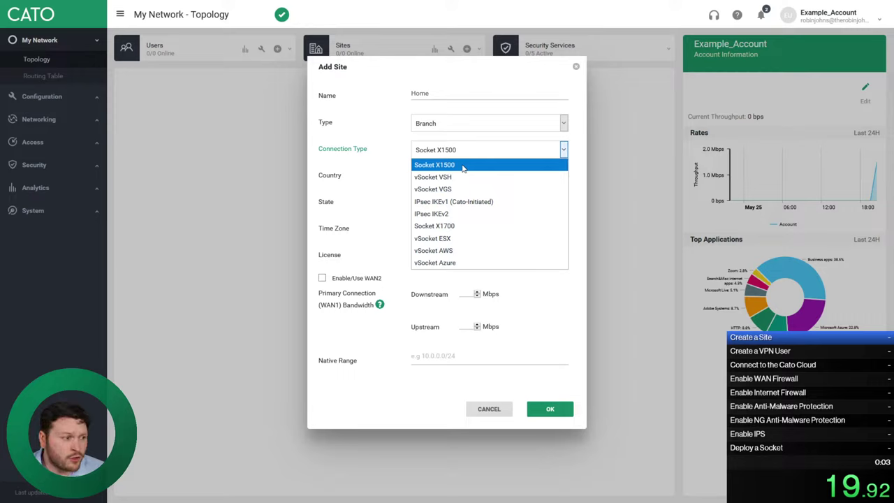
left_click(462, 166)
left_click(467, 180)
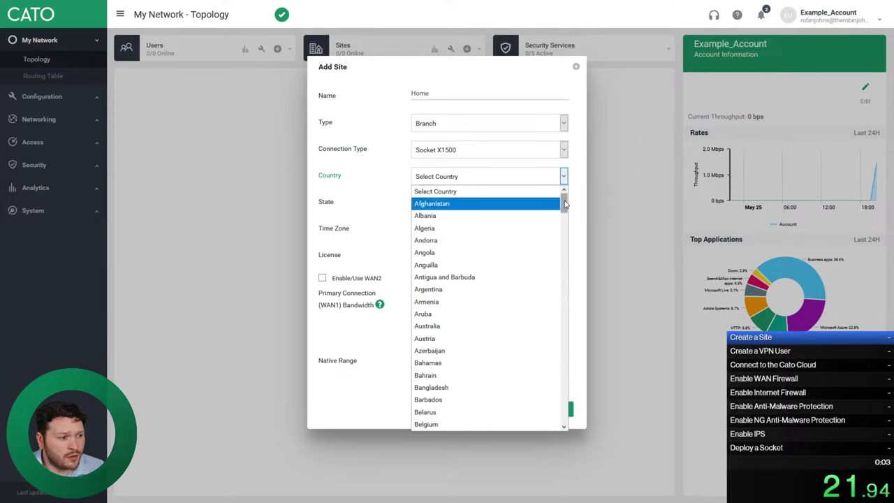
left_click_drag(566, 204, 564, 417)
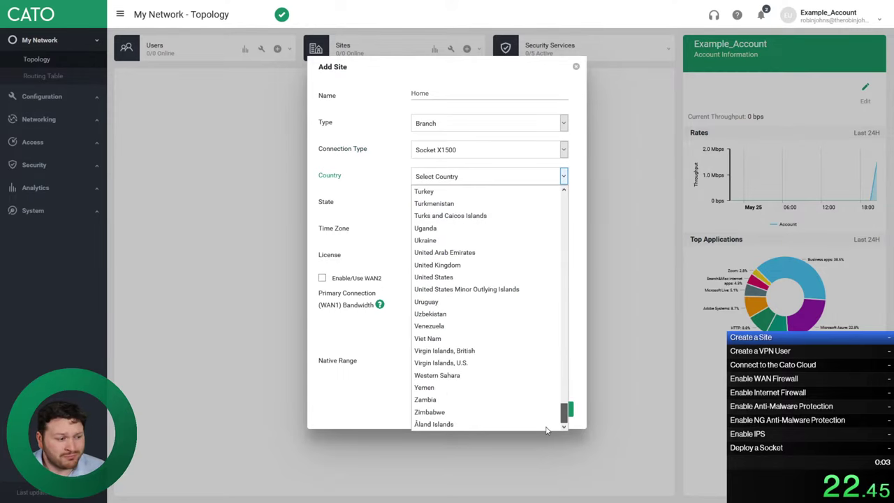
left_click(452, 264)
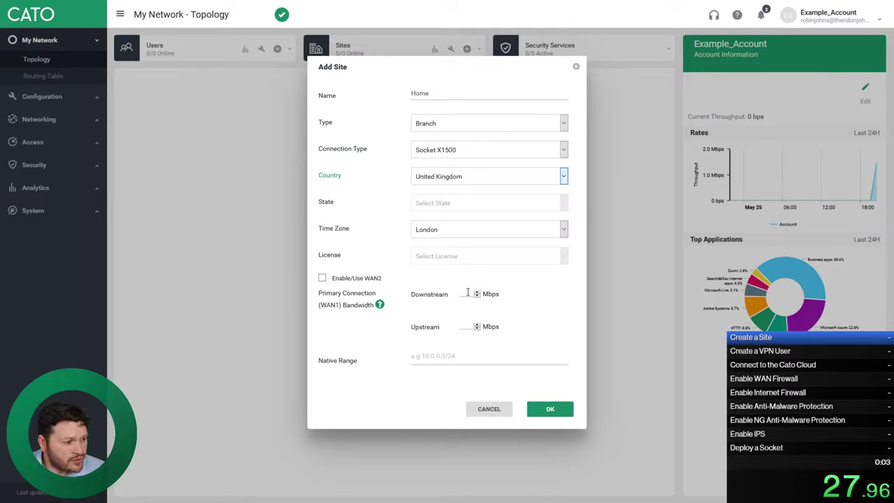
Give the site 100/100 Mbps bandwidth and native range 192.168.50.0/24, then save it
left_click(465, 293)
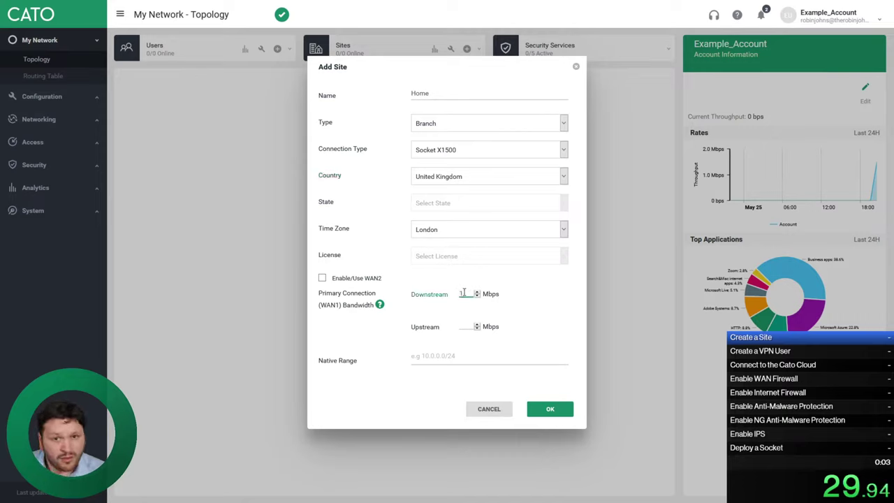
type("100")
left_click(463, 327)
type("10")
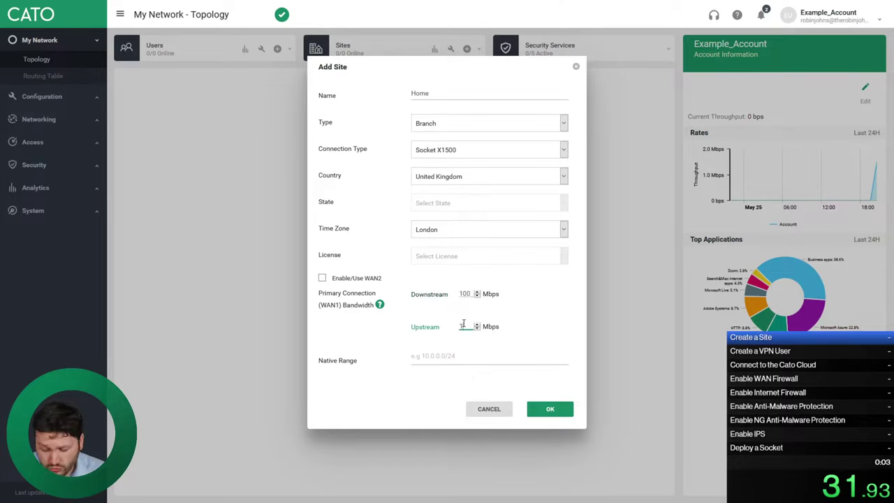
type("0")
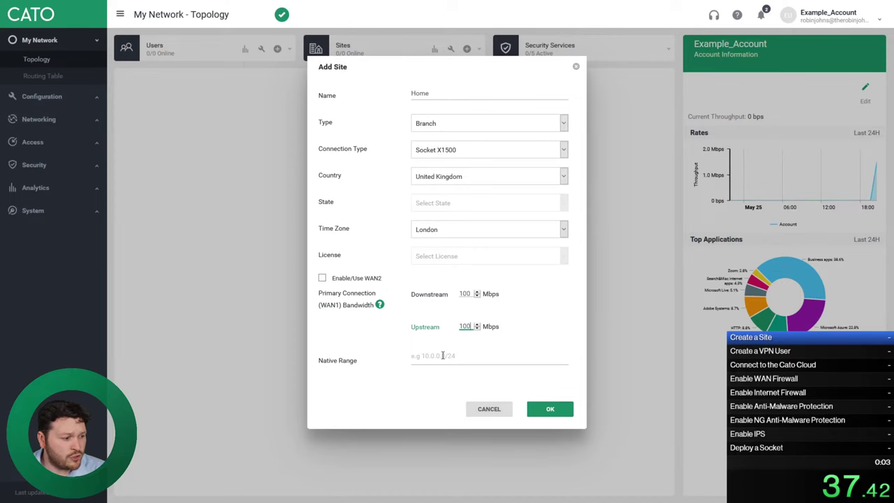
left_click(447, 357)
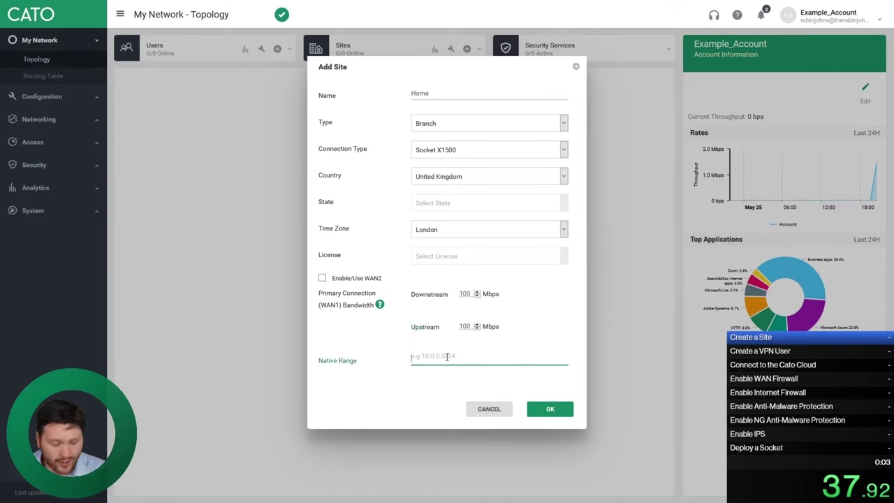
type("192.16")
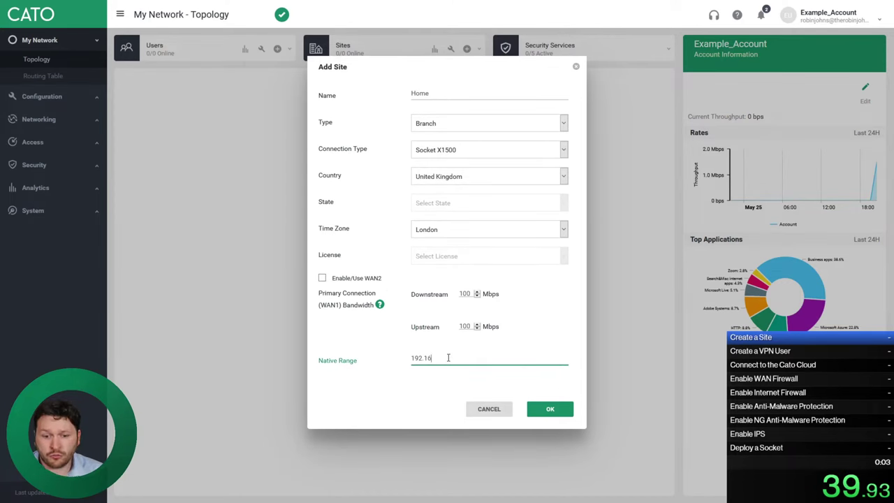
type("8.50")
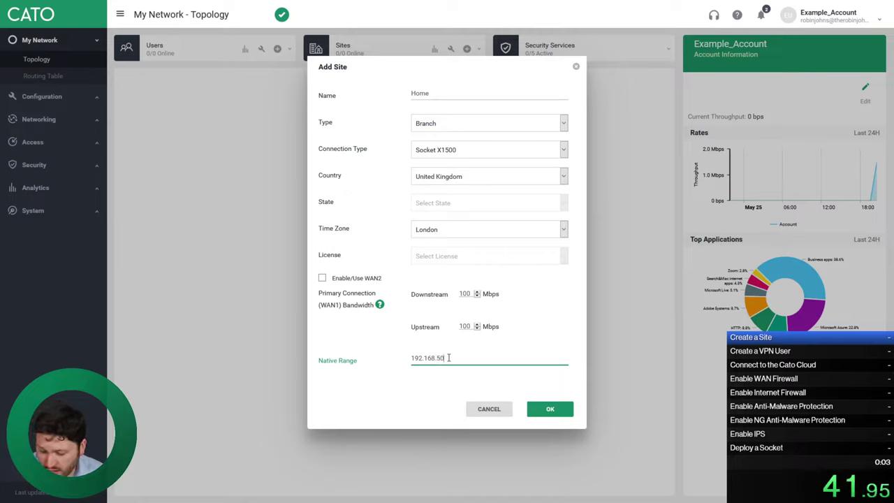
type(".0/24")
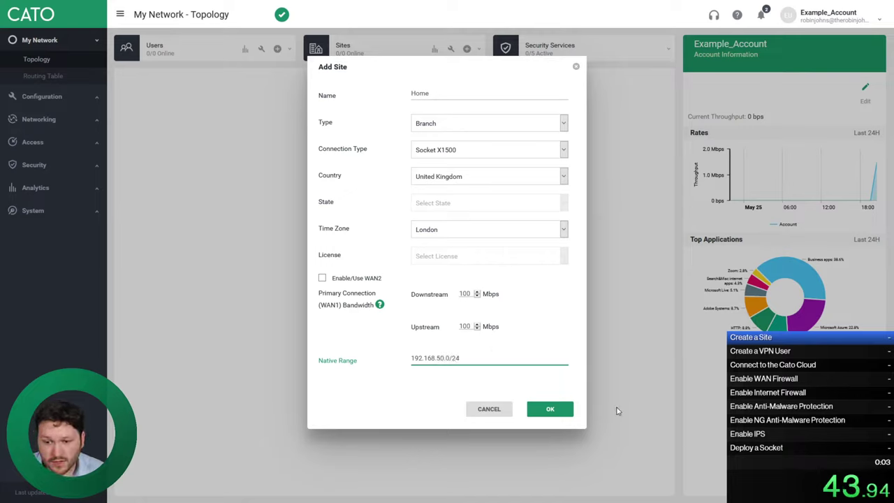
left_click(546, 410)
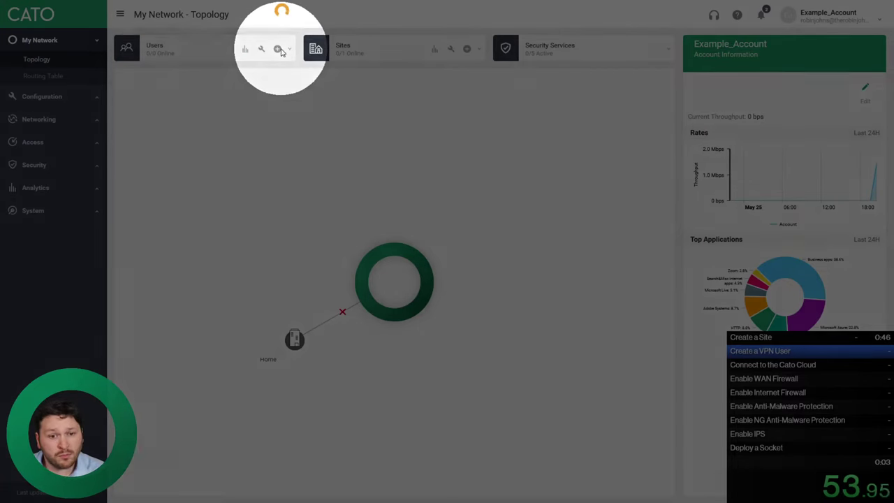
Create the VPN user in Add User with the user's first name, last name and e-mail, then save
left_click(276, 49)
left_click(399, 93)
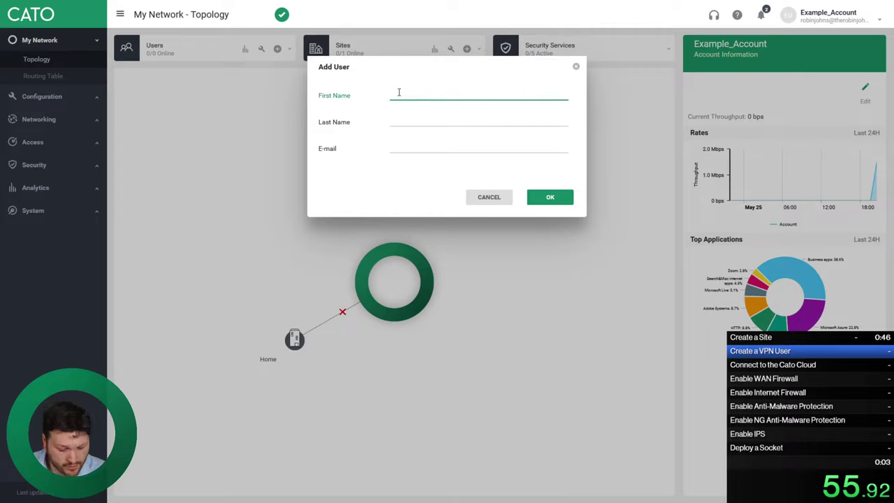
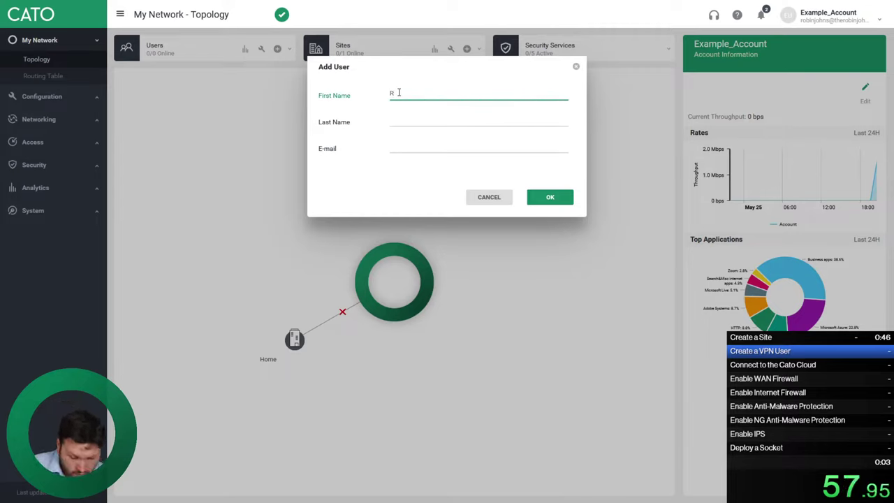
key("Tab")
key("Tab")
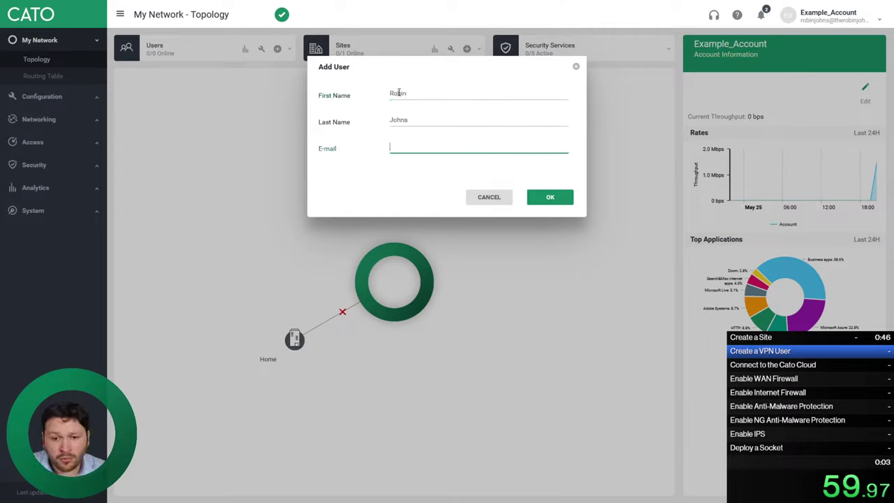
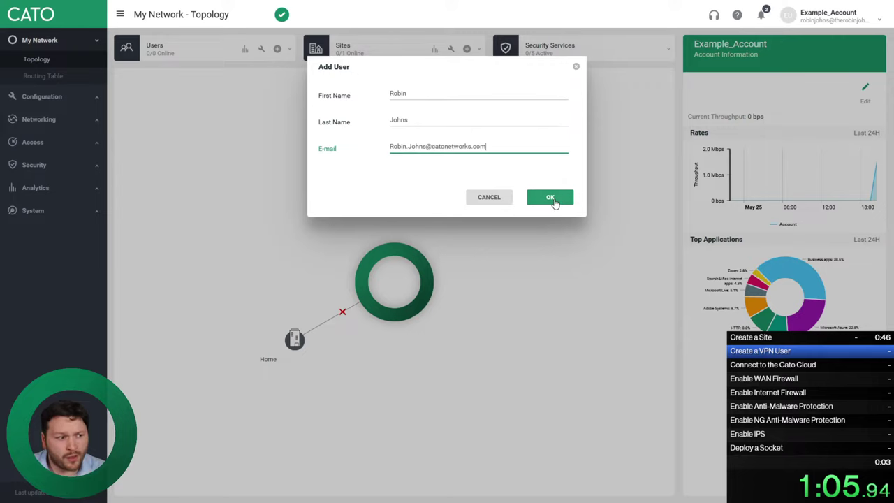
left_click(554, 201)
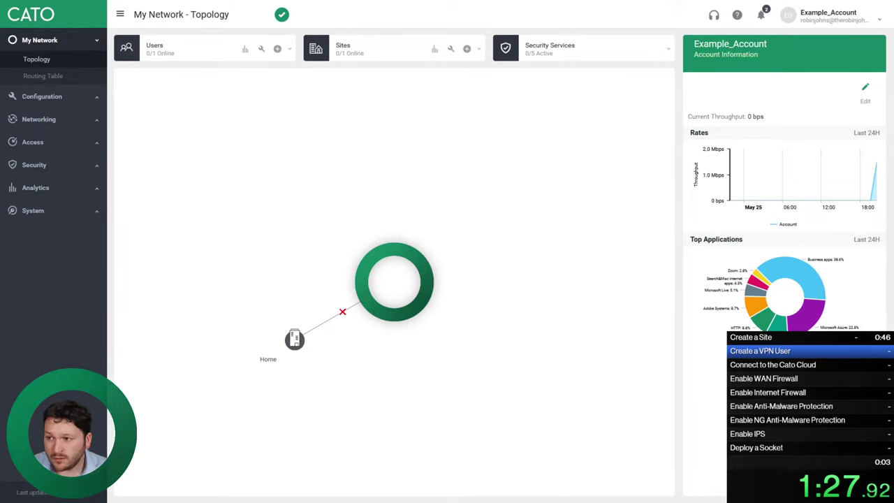
Switch to the 'Configure your Example_Account network access' email and follow its 'here' activation link
key("alt+Tab")
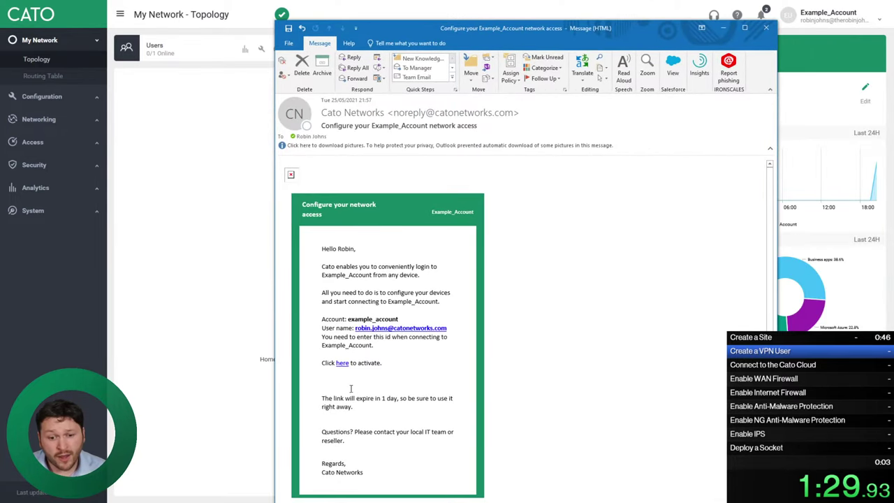
left_click(340, 365)
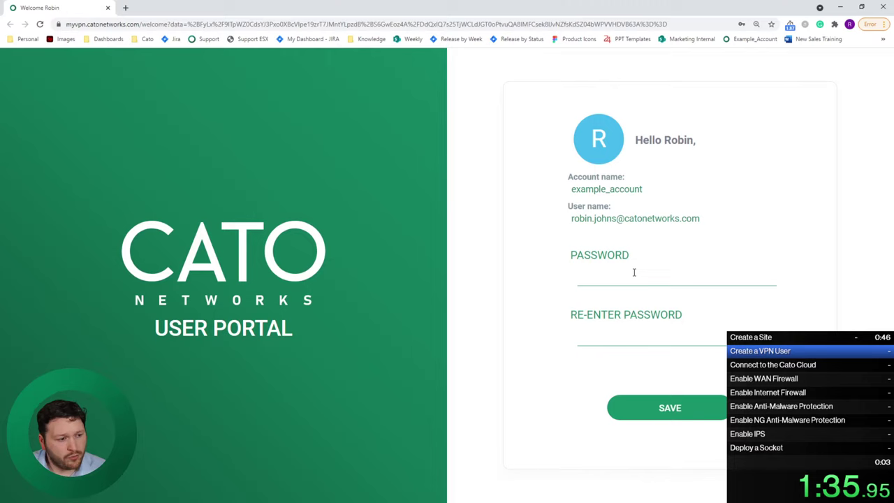
Enter and re-enter the new password until both fields match, save it, and decline the browser's save prompt
left_click(634, 272)
type("•••••••••")
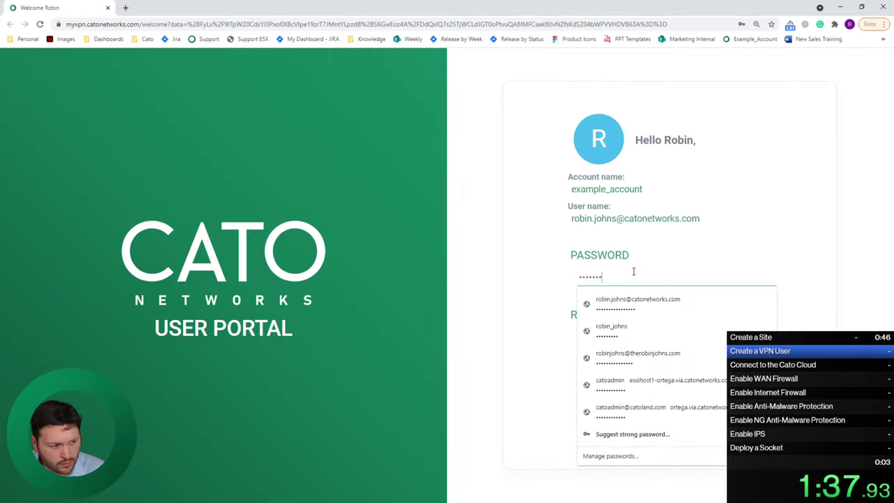
type("•")
key("Tab")
type("••••")
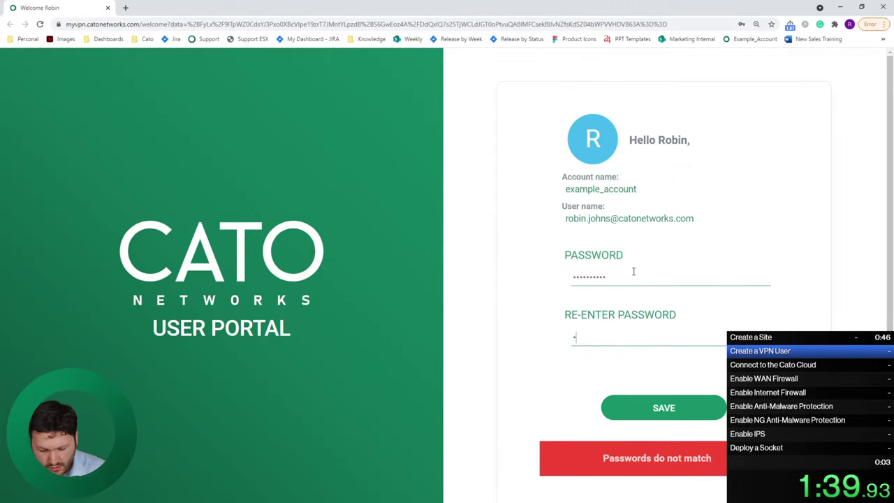
type("•")
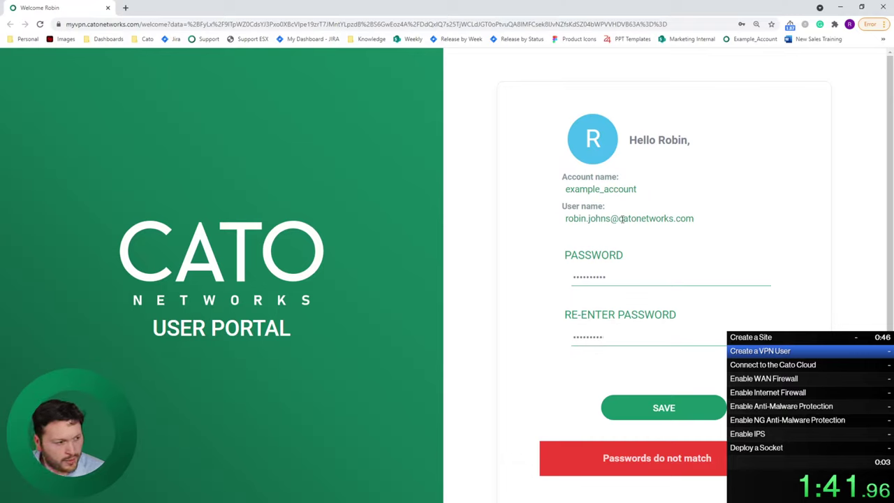
left_click_drag(654, 197, 574, 199)
key("ctrl+c")
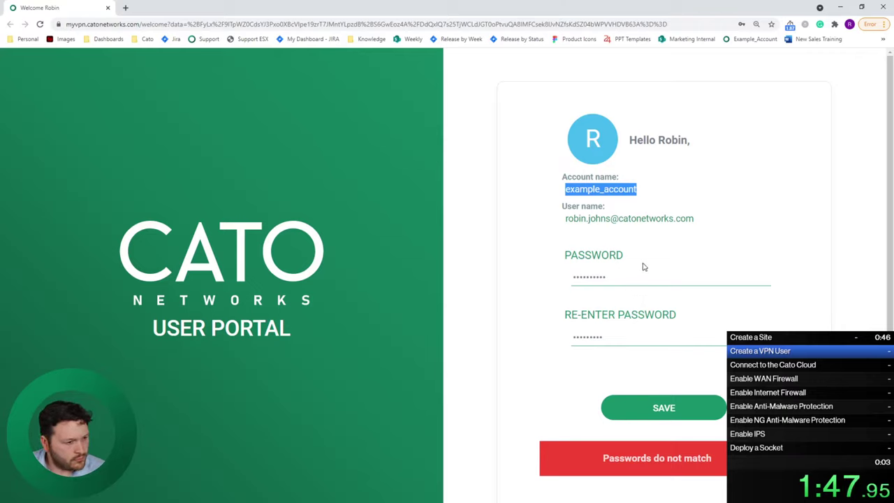
left_click_drag(642, 272, 508, 273)
type("•••••••")
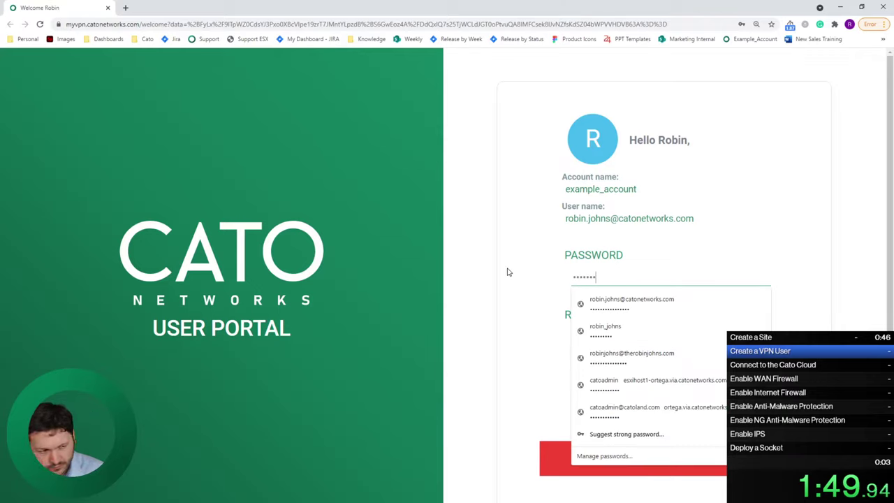
type("••")
key("Tab")
type("•••••••••")
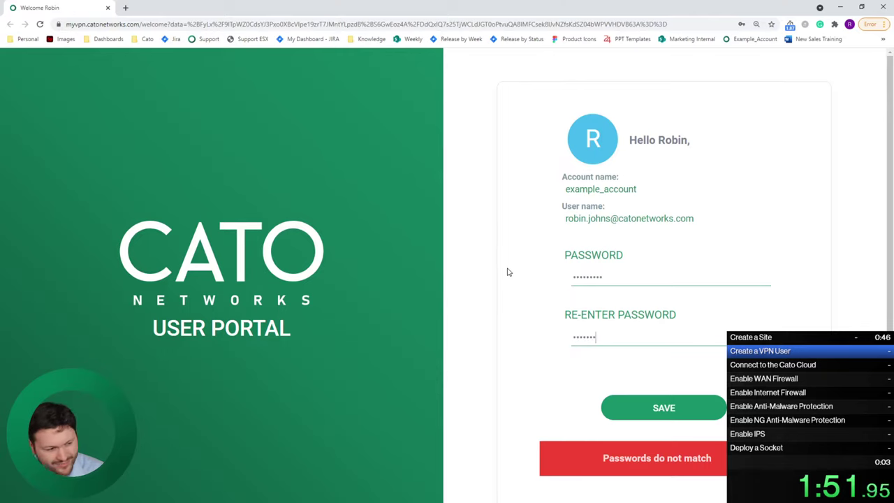
left_click(672, 407)
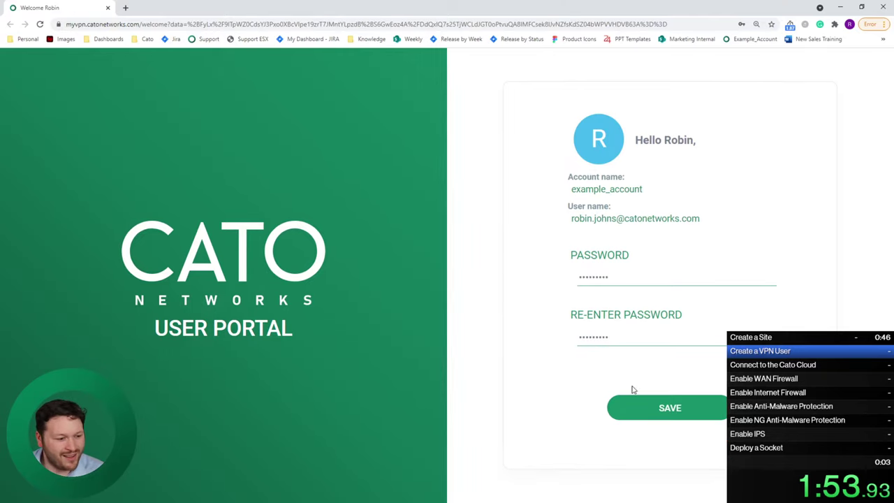
left_click(749, 176)
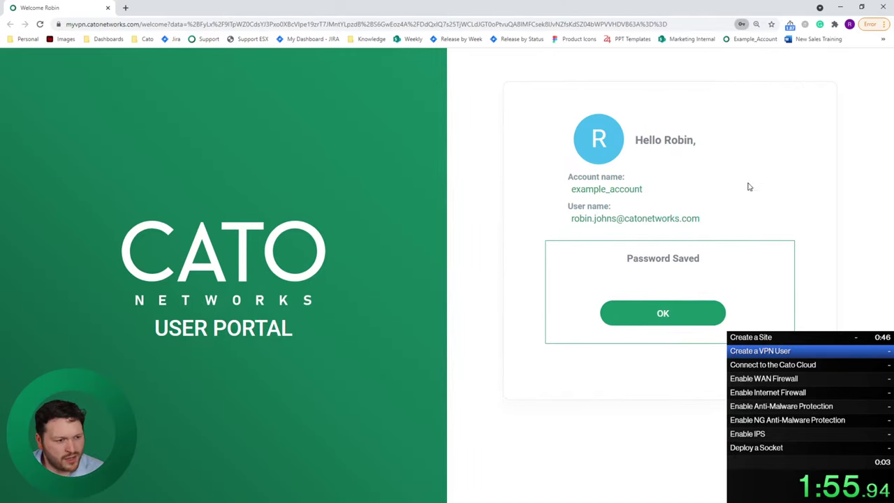
Acknowledge the saved password and download the Windows VPN client, keeping the installer despite the warning
left_click(675, 312)
scroll(419, 279, "down", 2)
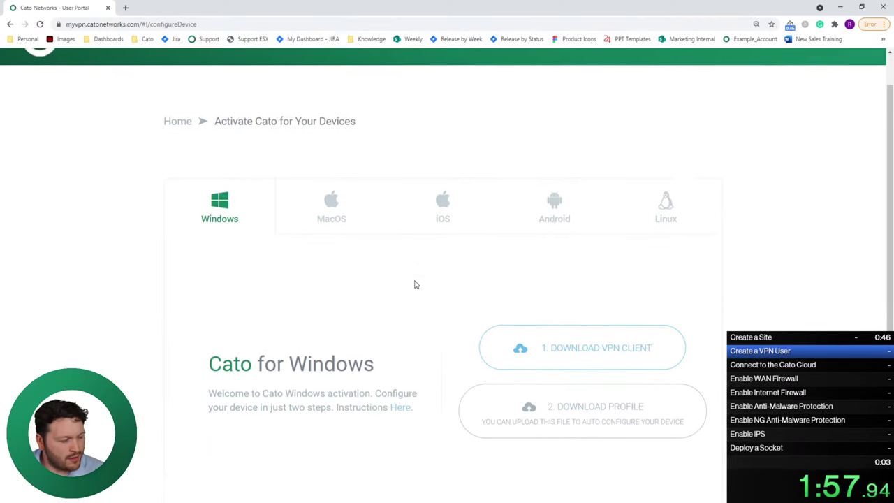
key("F11")
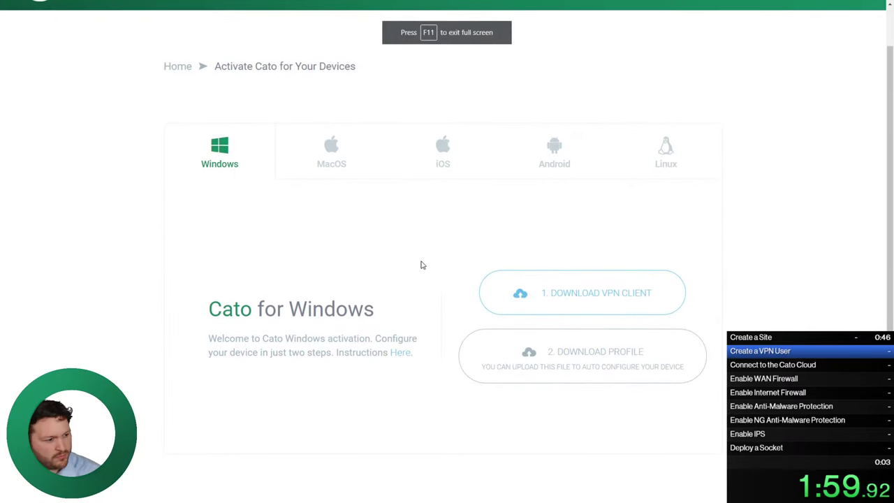
left_click(594, 302)
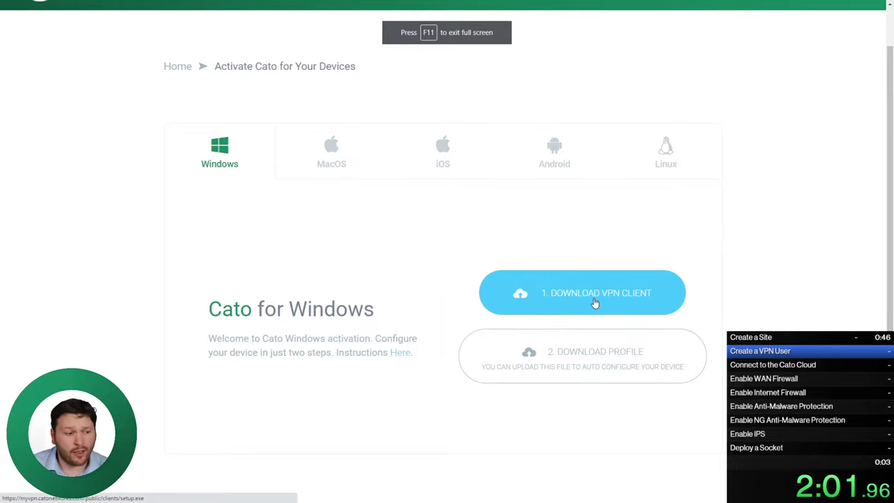
left_click(160, 489)
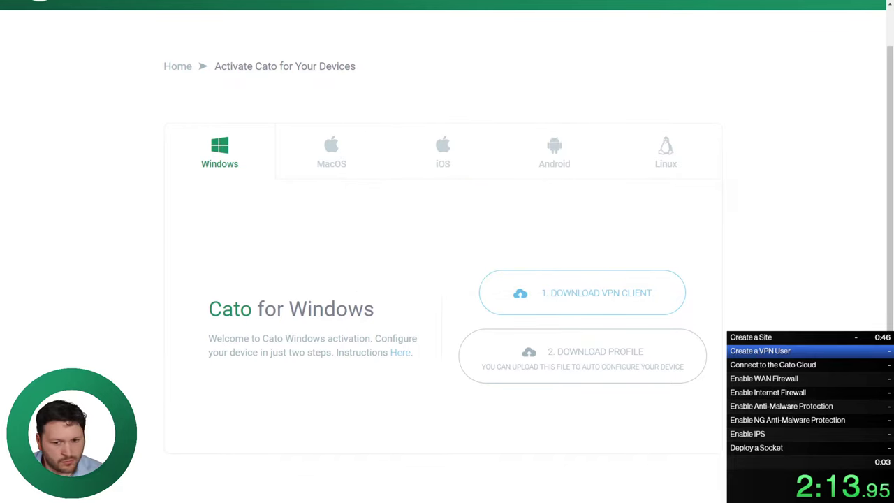
Accept the license terms, install Cato Client to the default folder, and finish the wizard
left_click(484, 295)
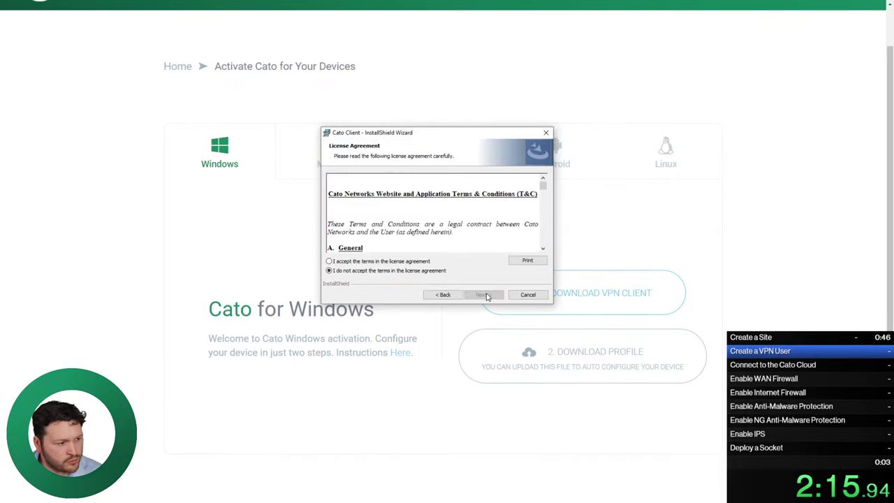
left_click(423, 263)
left_click(486, 296)
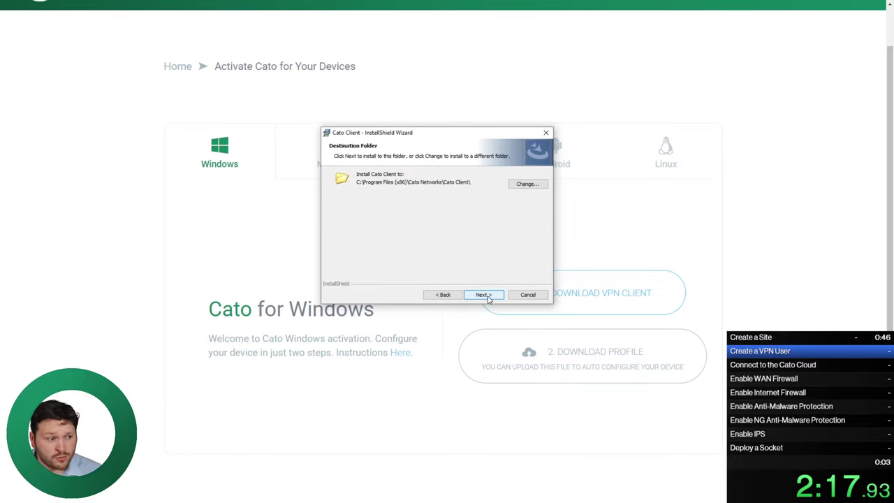
left_click(488, 297)
left_click(486, 296)
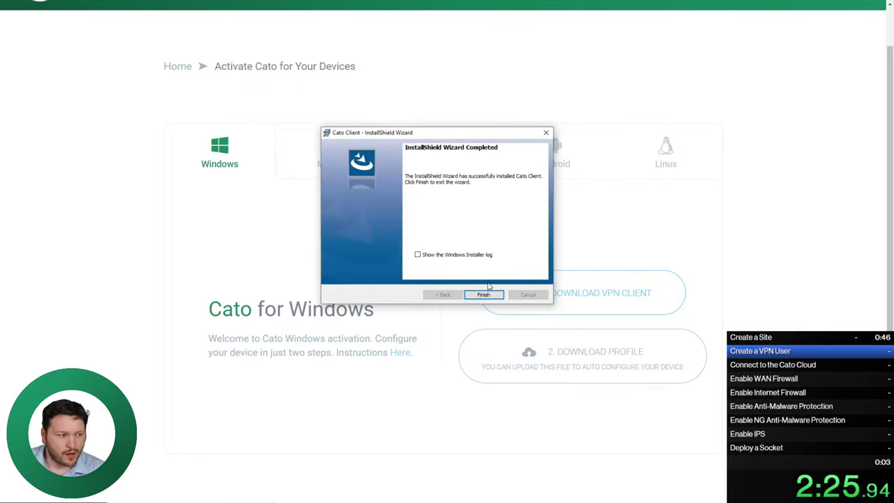
left_click(481, 294)
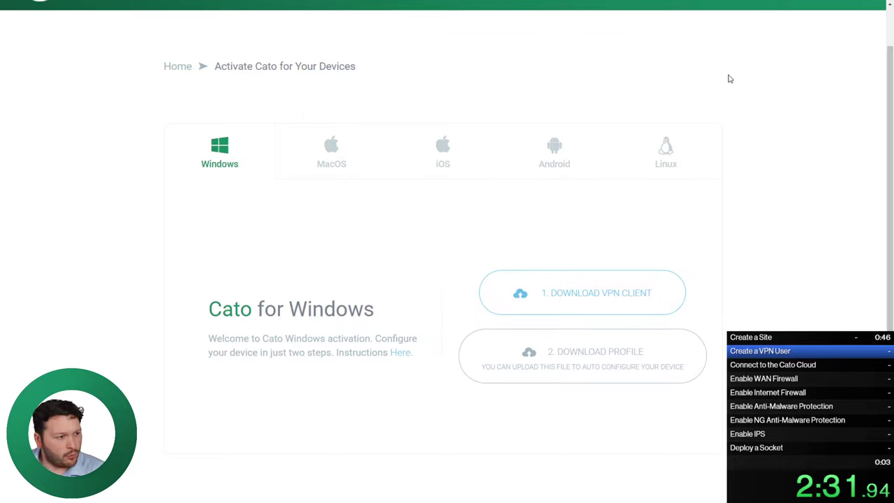
Exit full screen, close the user portal, and bring the Cato Client join window over the topology
left_click(447, 32)
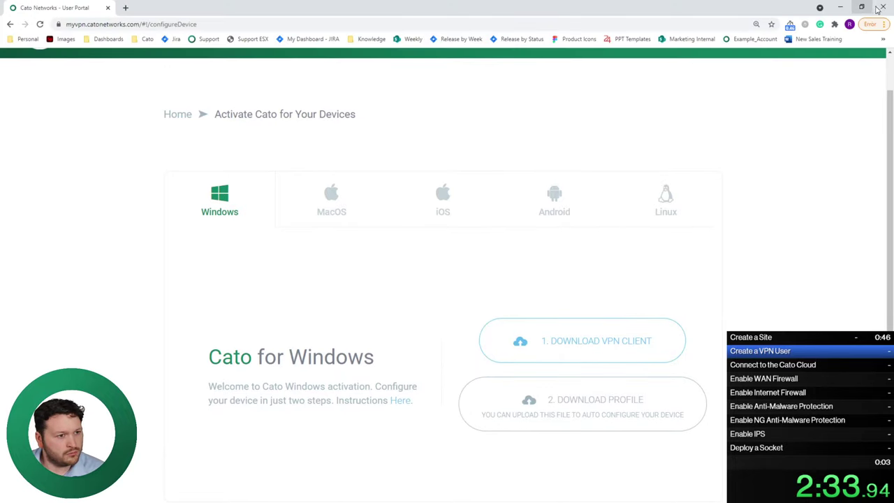
left_click(881, 8)
left_click(217, 159)
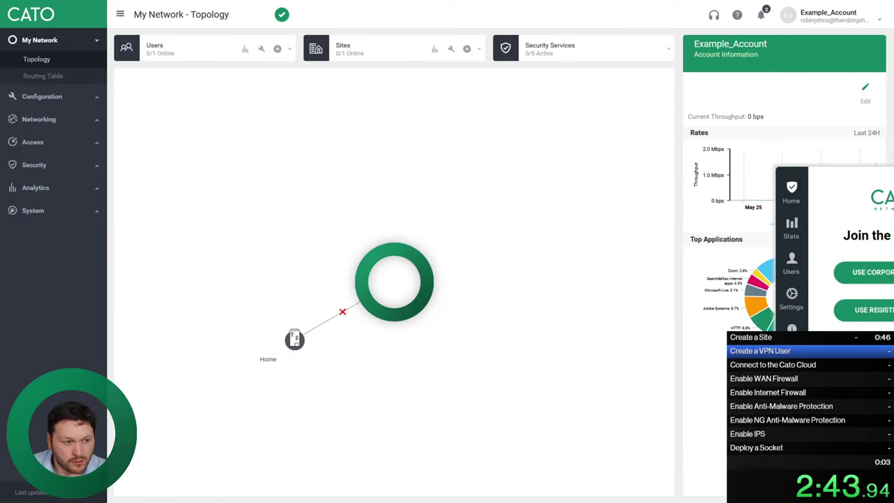
left_click_drag(892, 176, 419, 95)
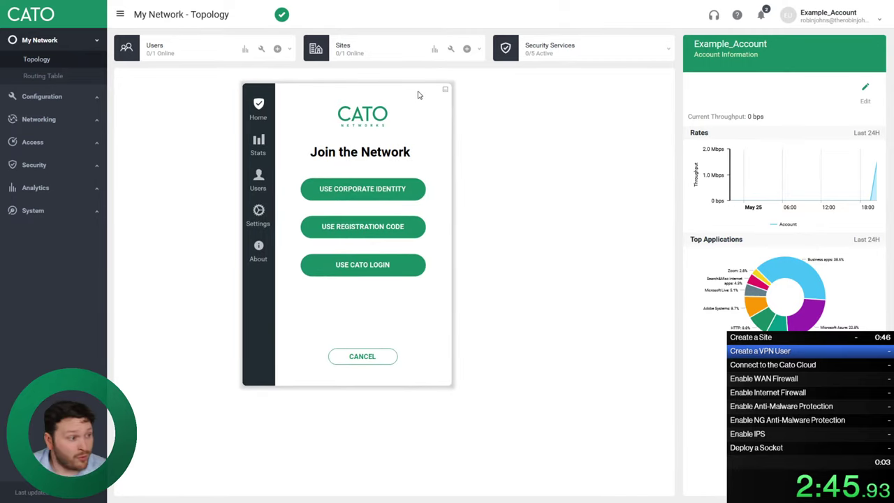
Join with a Cato account login using the account name, the user's e-mail and password
left_click(361, 265)
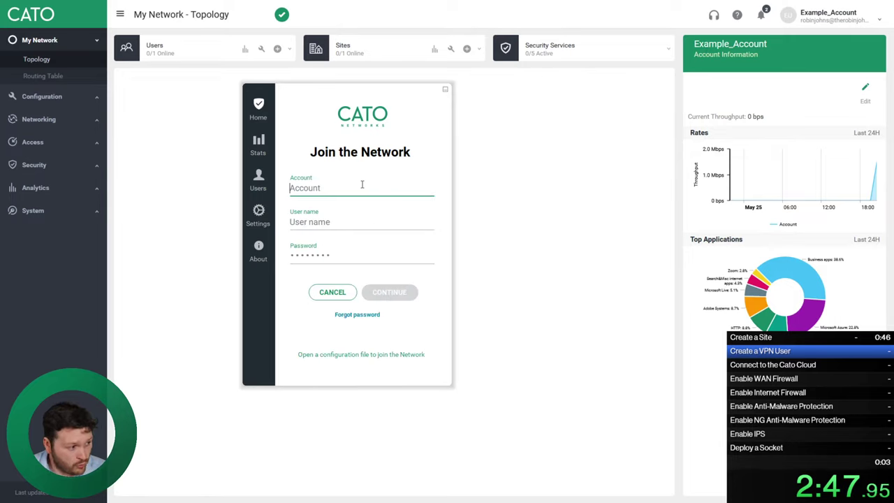
key("ctrl+v")
left_click(369, 220)
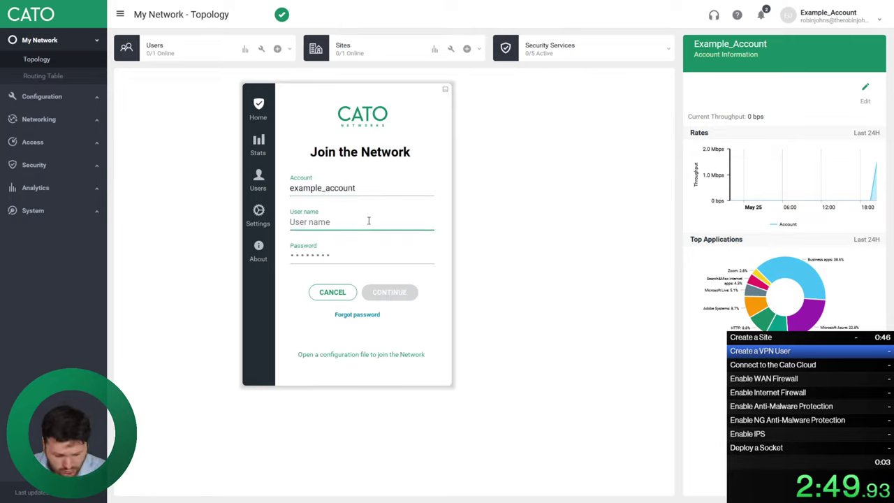
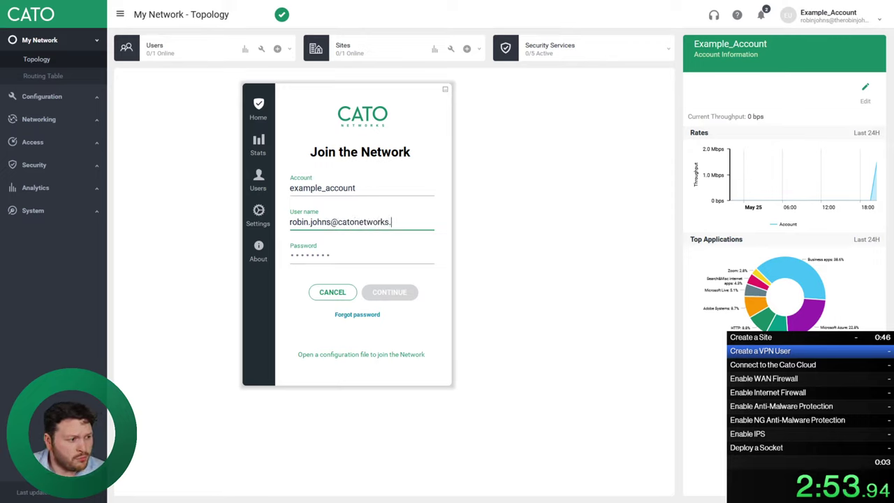
key("shift+Tab")
left_click(340, 260)
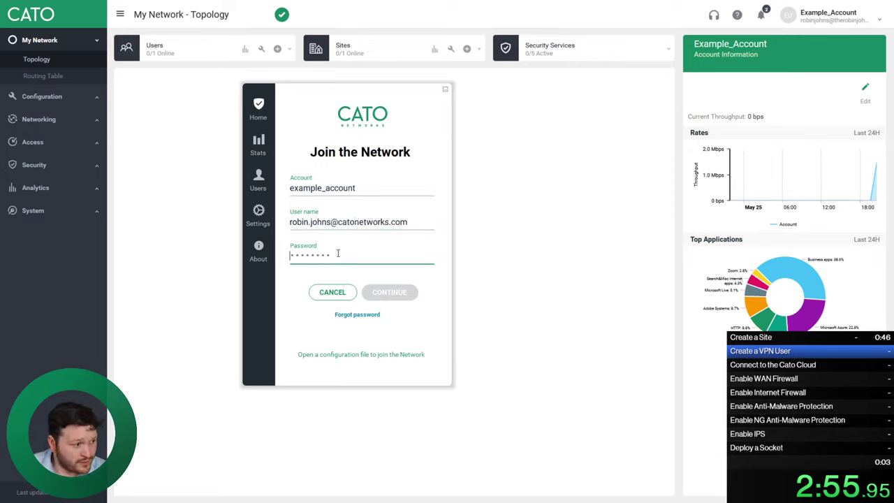
key("ctrl+a")
type("********")
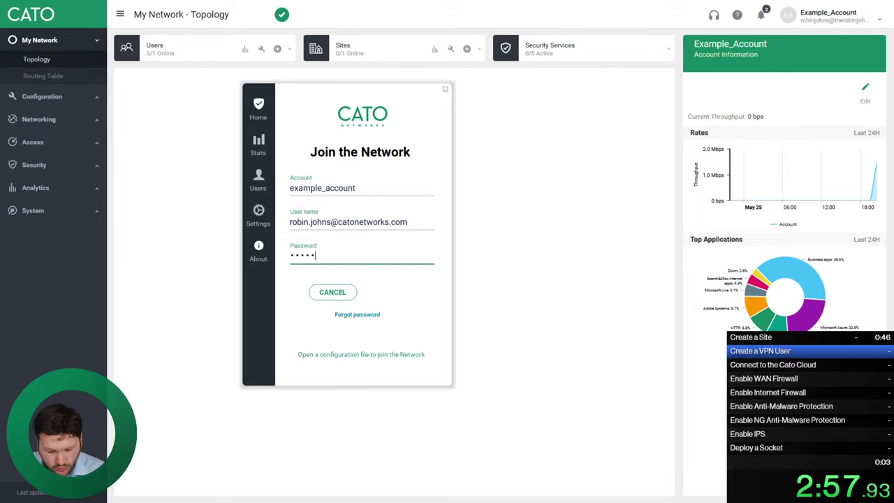
left_click(380, 294)
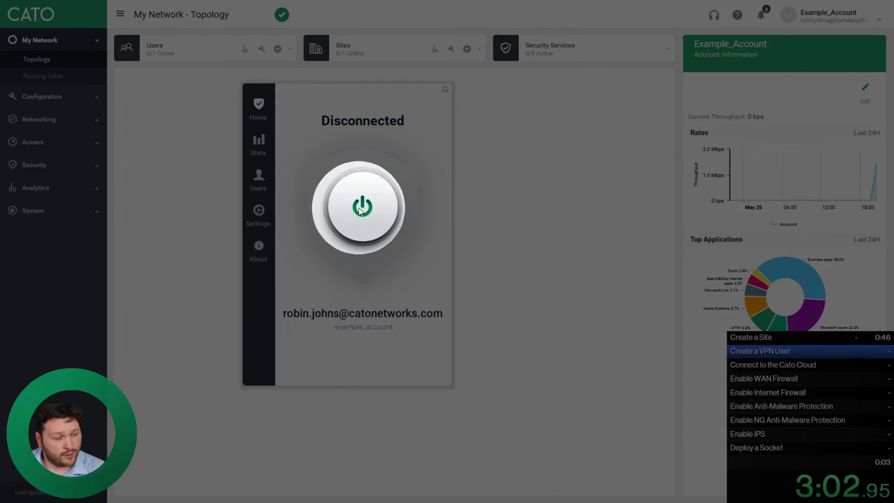
Connect the VPN tunnel, then hide the client window to see the user online in the topology
left_click(361, 209)
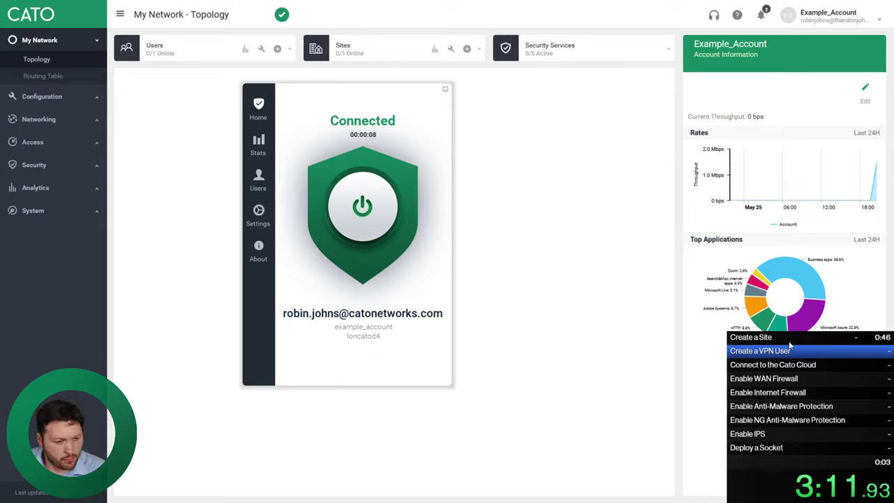
left_click(235, 34)
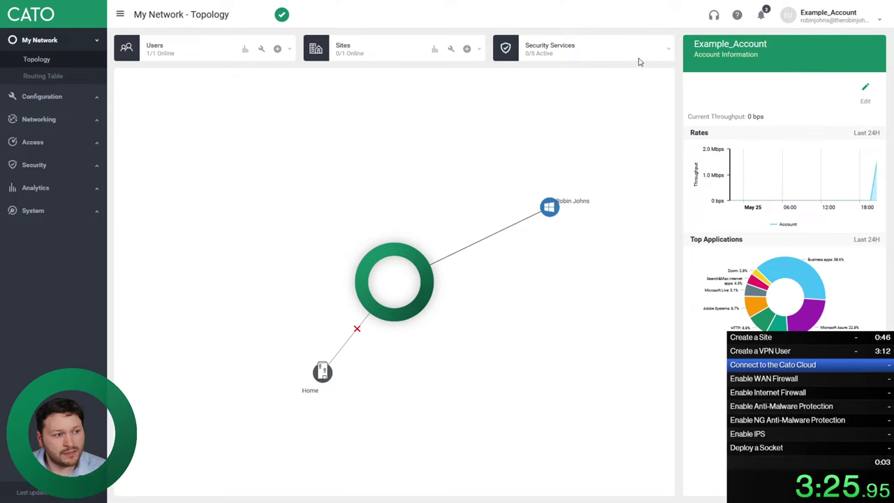
Enable the WAN Firewall and Internet Firewall security services, confirming each change
left_click(669, 53)
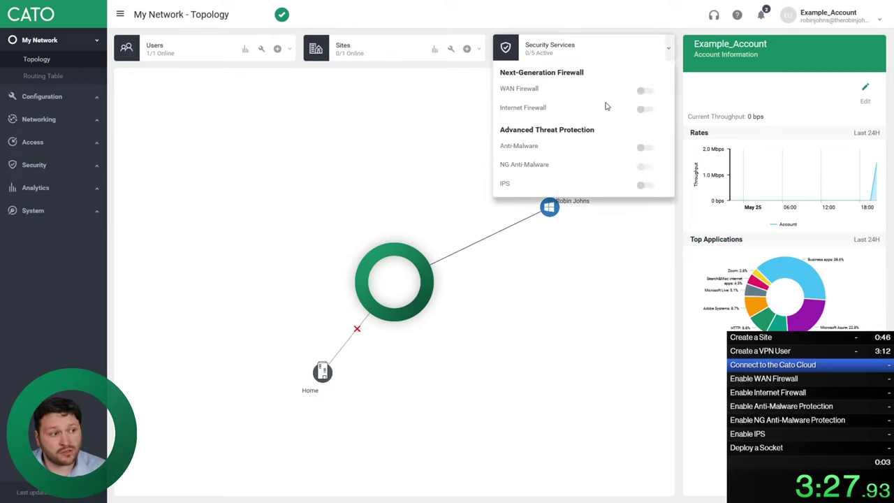
left_click(643, 91)
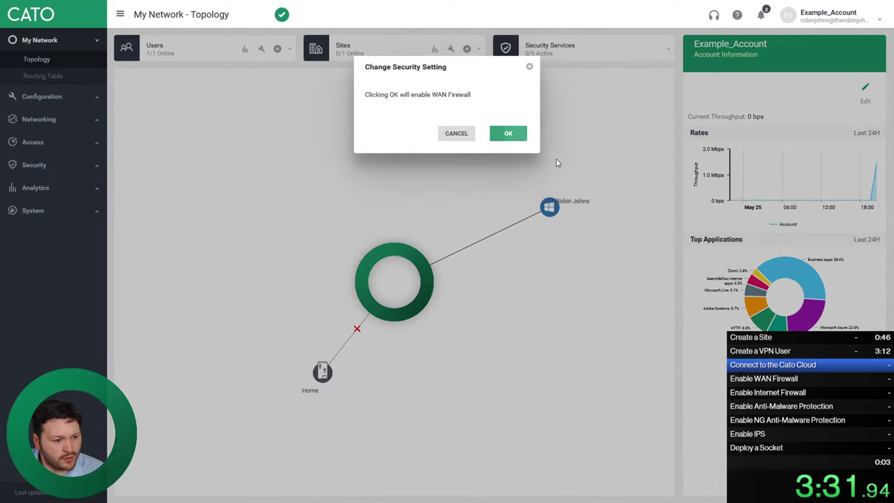
key("Return")
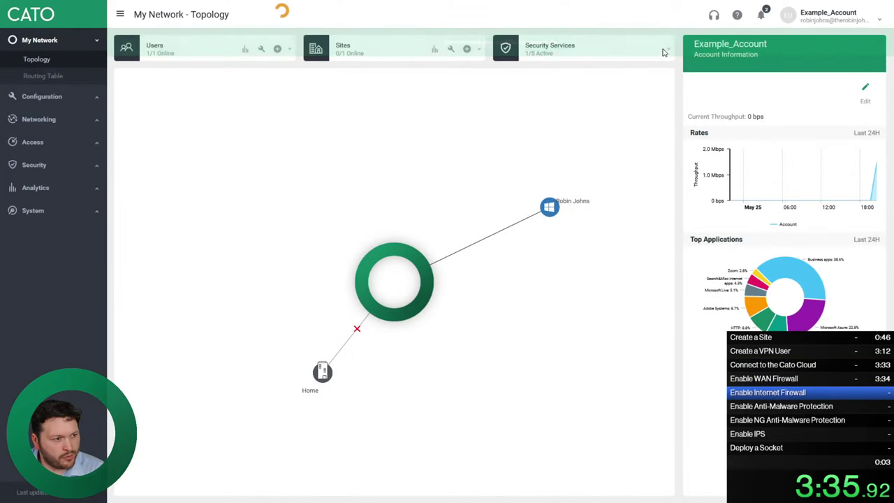
left_click(668, 48)
left_click(643, 109)
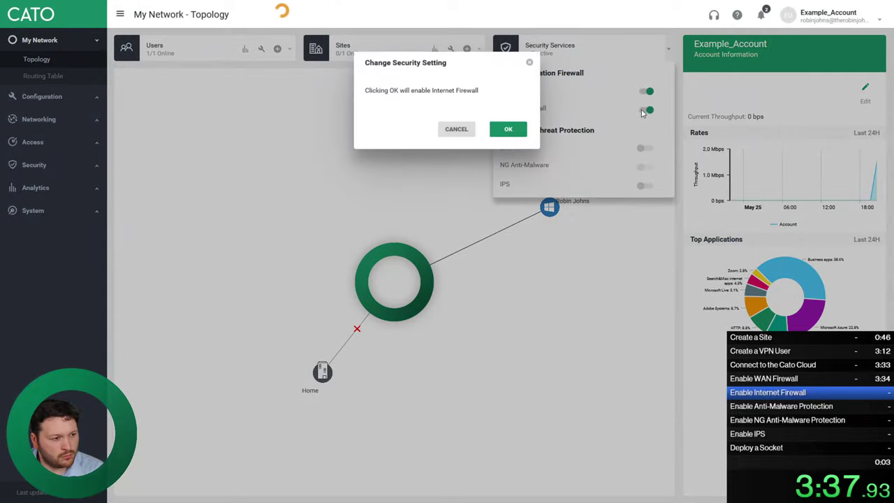
key("Return")
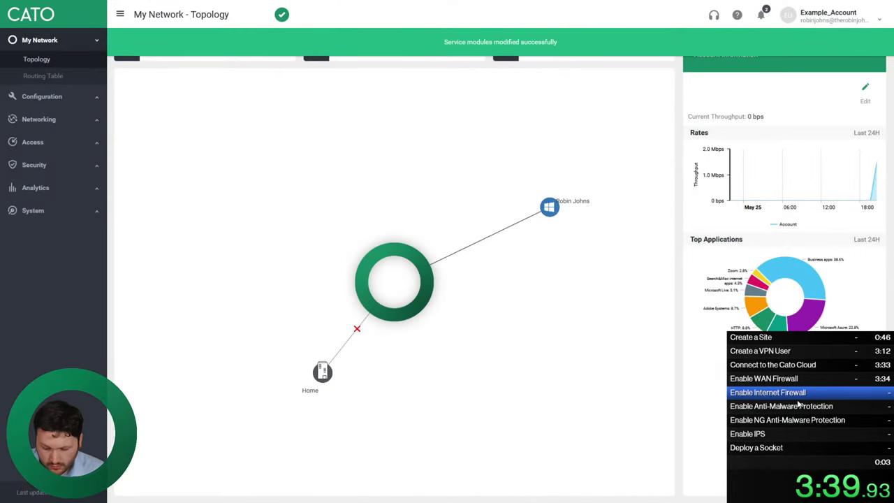
key("KP_1")
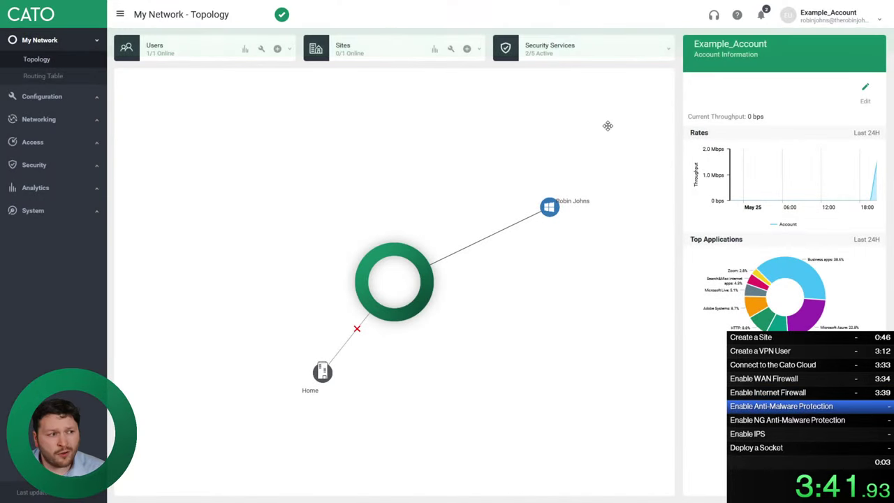
Enable Anti-Malware, NG Anti-Malware and IPS, confirming each change
left_click(669, 51)
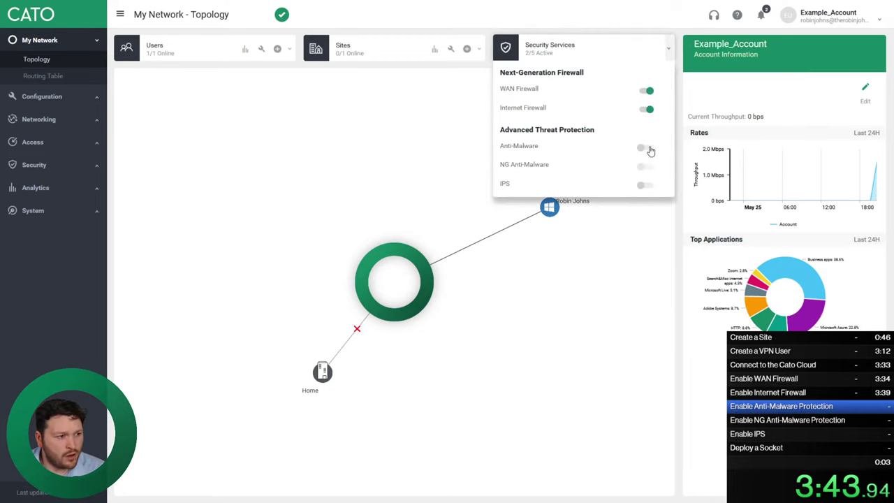
left_click(648, 150)
left_click(500, 135)
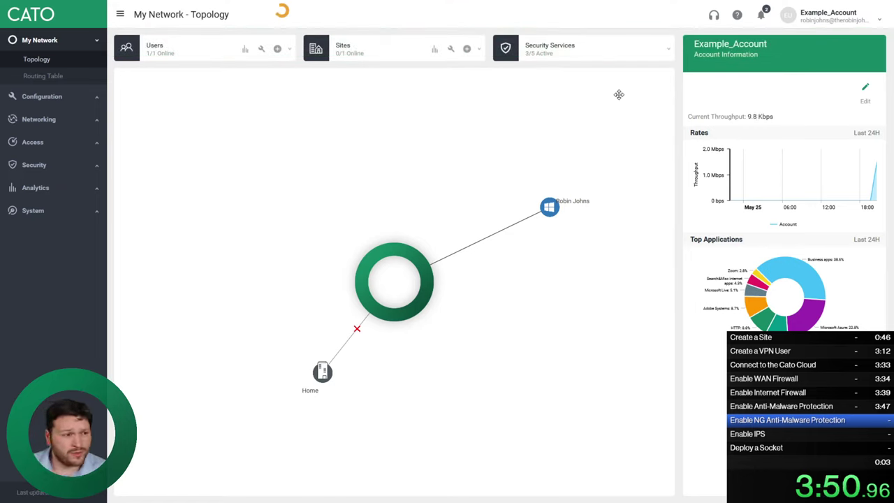
left_click(667, 54)
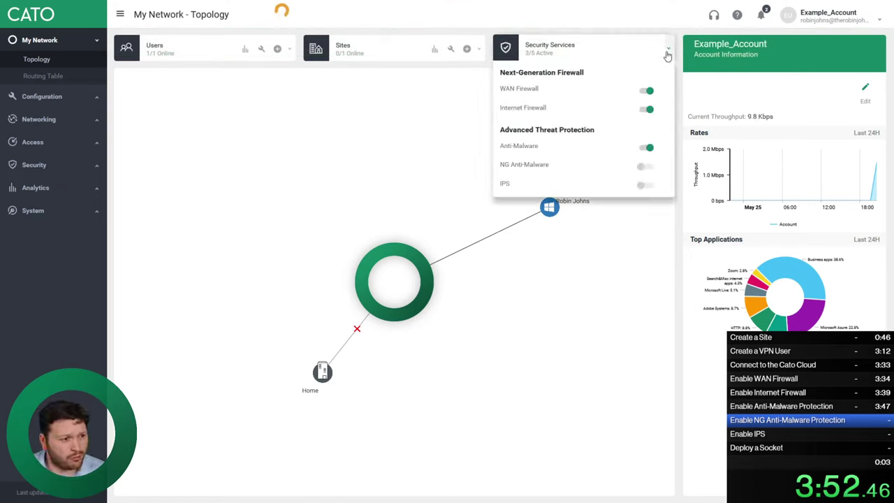
left_click(644, 167)
left_click(508, 134)
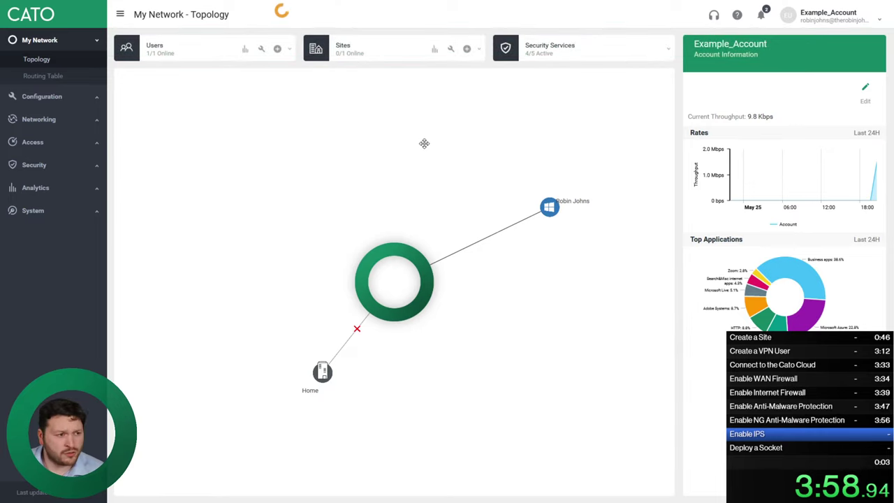
left_click(668, 49)
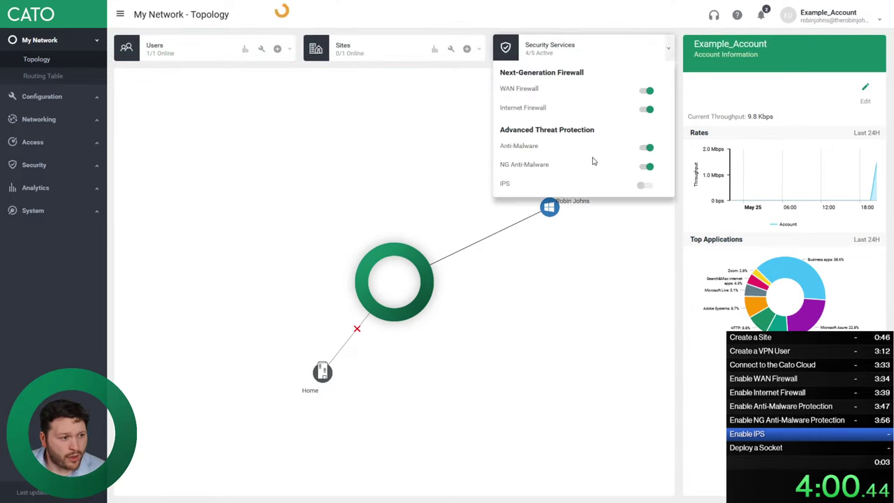
left_click(644, 186)
left_click(508, 133)
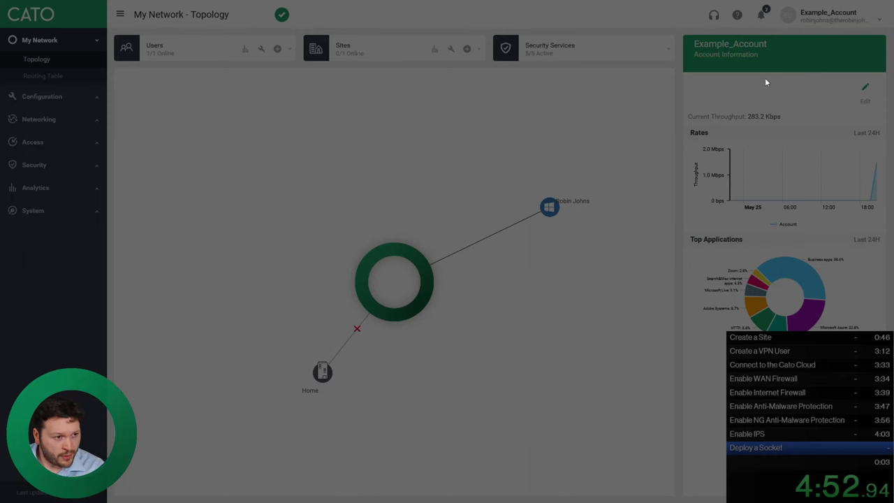
Accept the Activate New Socket notification and assign the new Socket to the Home site
left_click(764, 17)
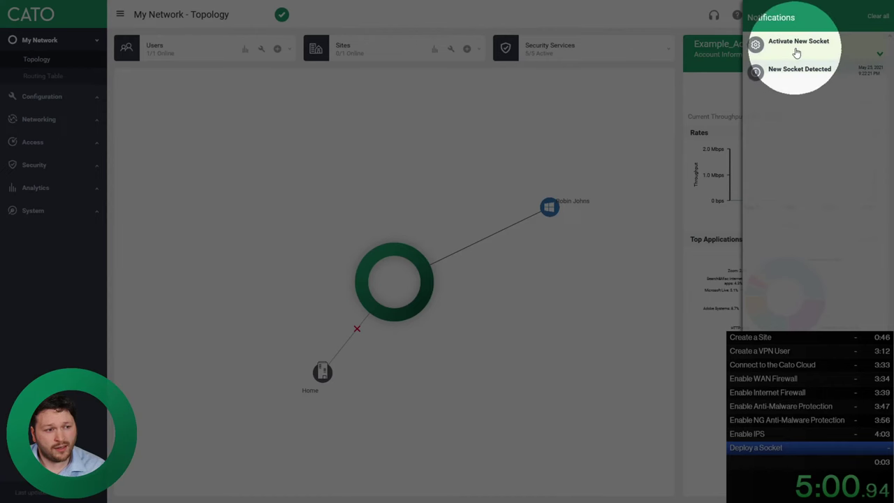
left_click(865, 78)
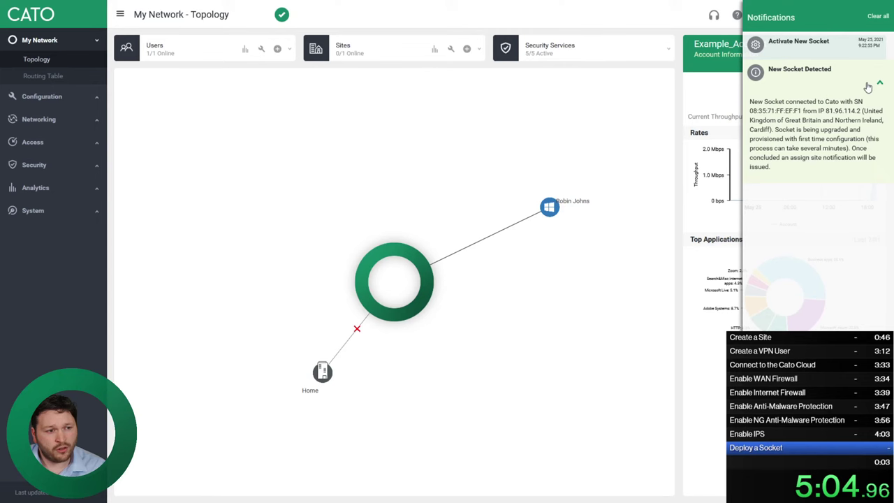
left_click(879, 83)
left_click(881, 59)
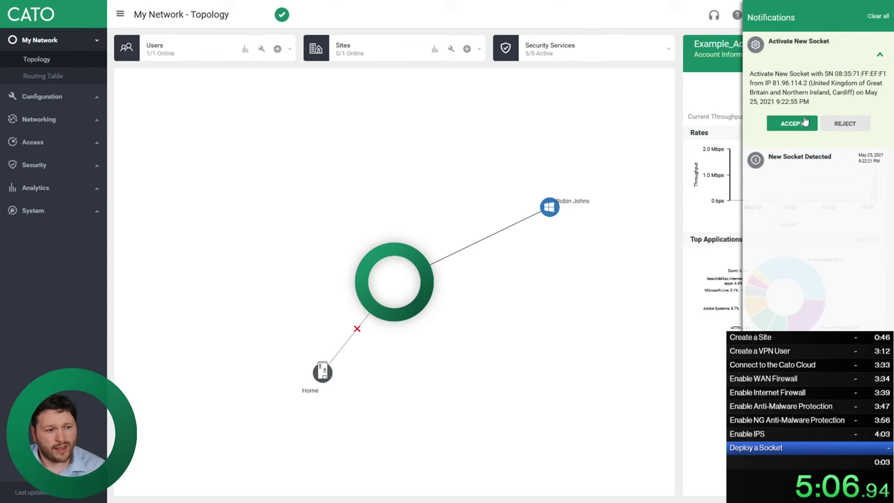
left_click(798, 124)
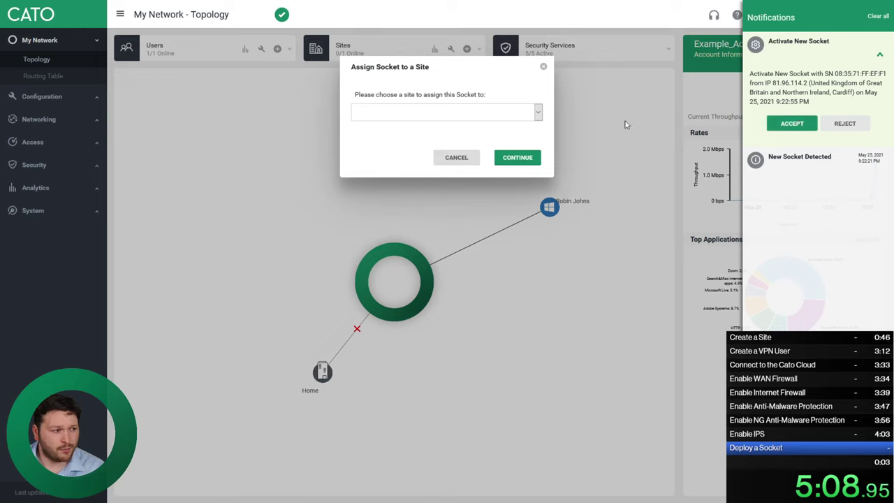
left_click(521, 114)
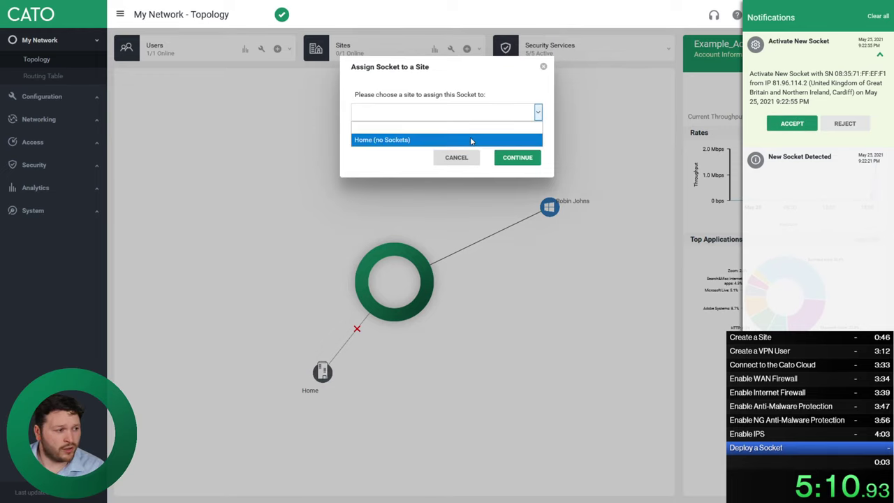
left_click(472, 141)
left_click(507, 158)
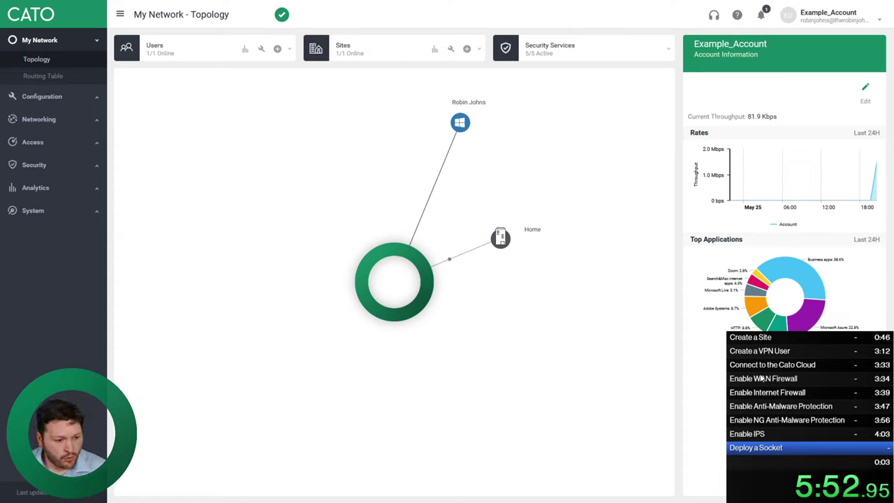
key("KP_1")
key("KP_1")
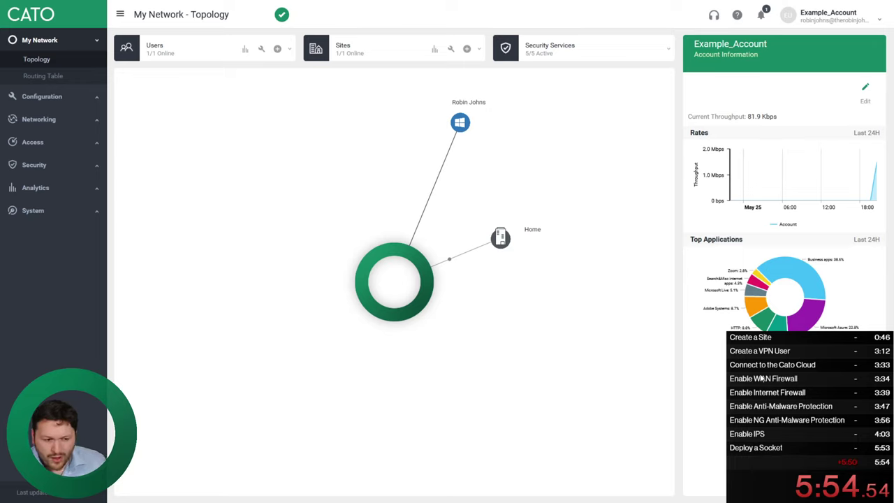